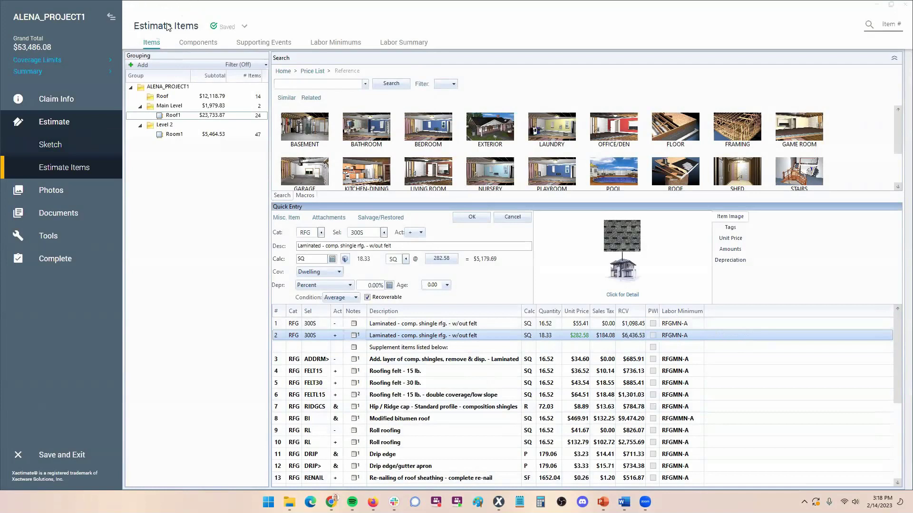
pyautogui.click(63, 168)
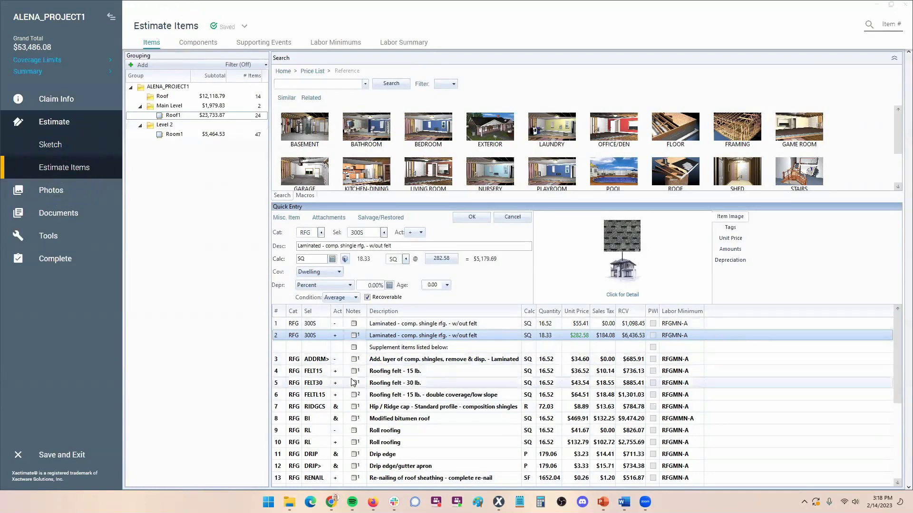
pyautogui.moveTo(354, 364)
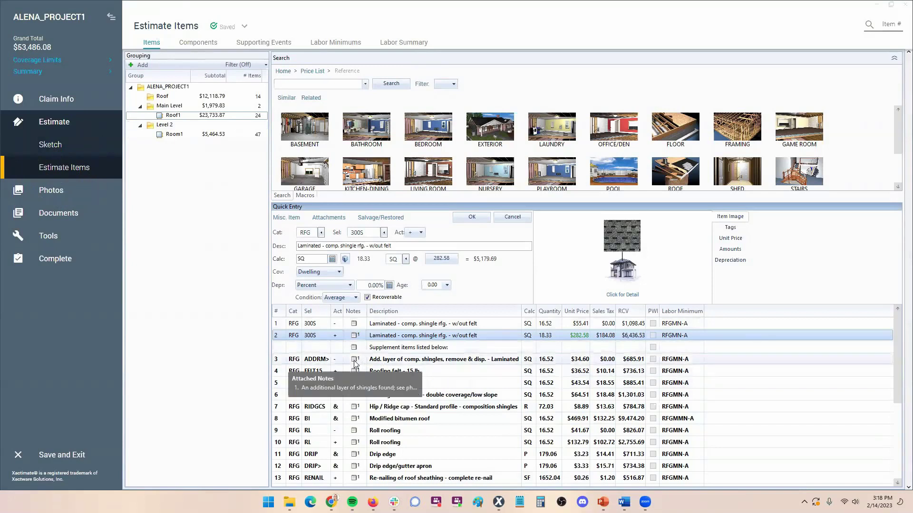
pyautogui.click(354, 361)
pyautogui.click(329, 218)
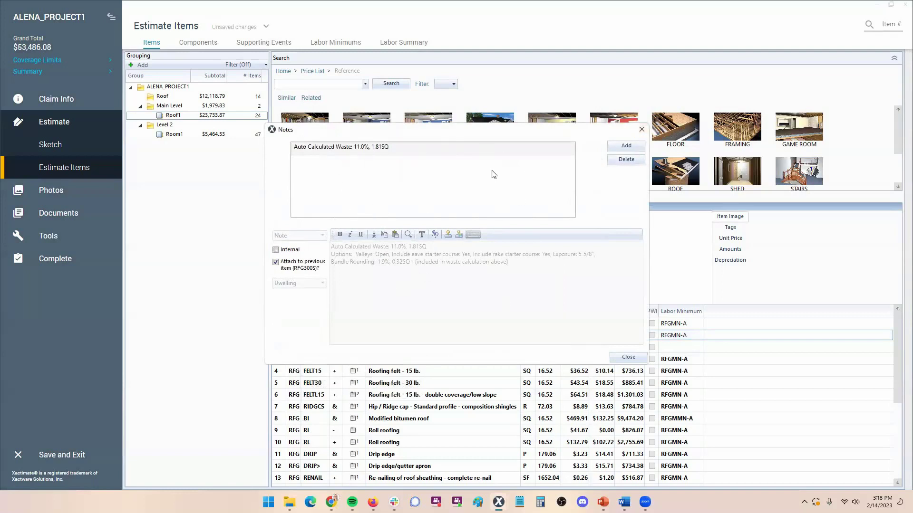
pyautogui.click(642, 129)
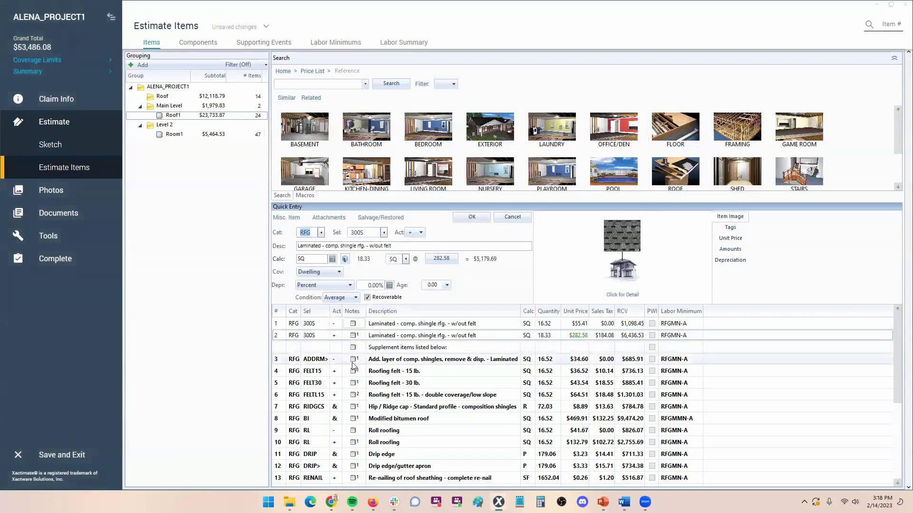
pyautogui.click(352, 364)
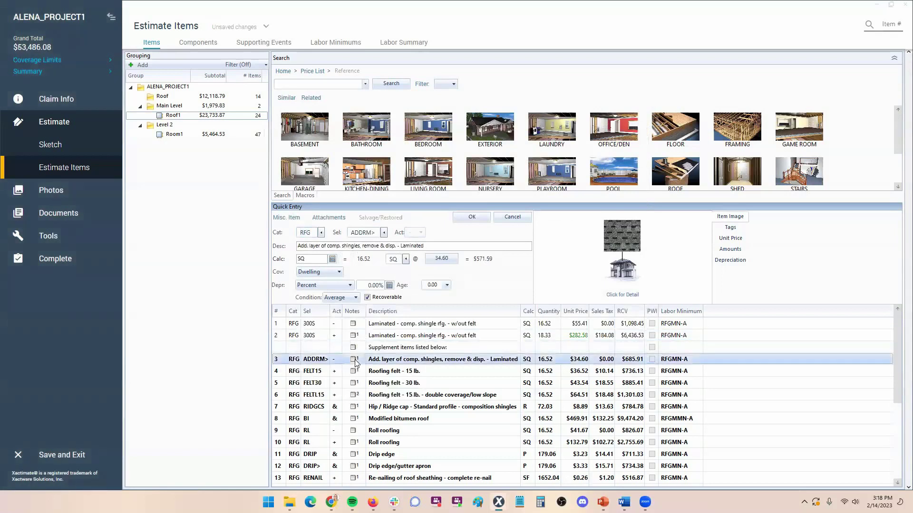
pyautogui.click(335, 220)
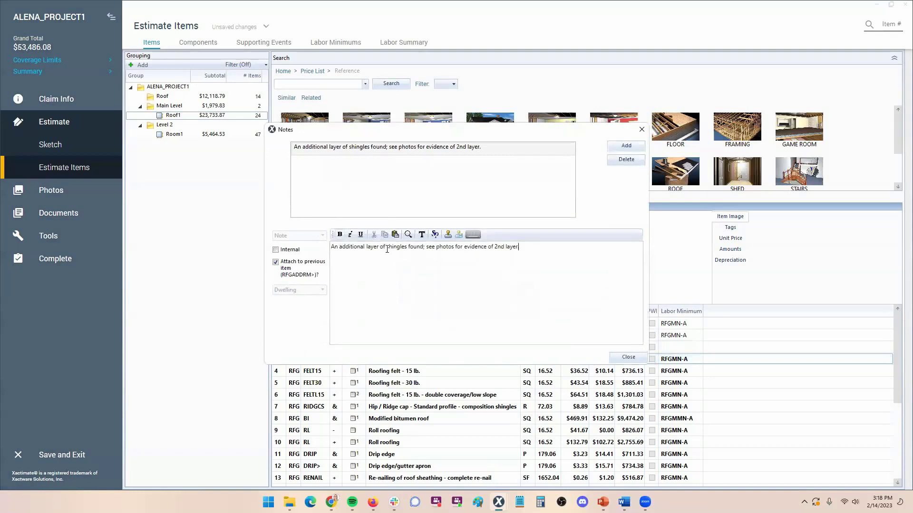
pyautogui.moveTo(387, 249); pyautogui.dragTo(537, 248)
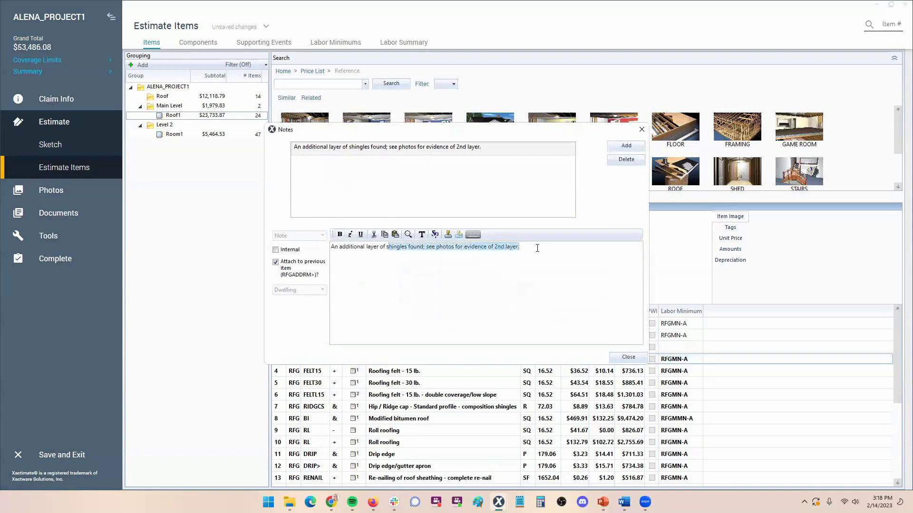
pyautogui.click(537, 249)
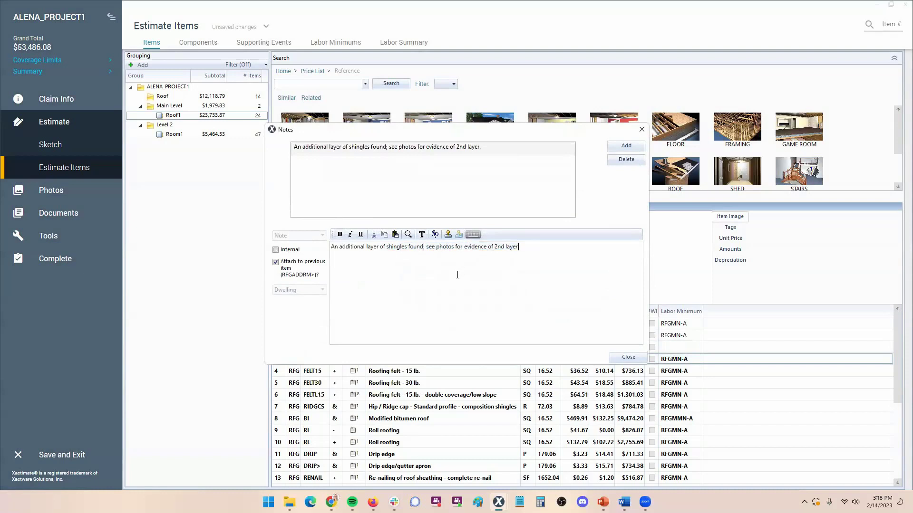
pyautogui.click(628, 357)
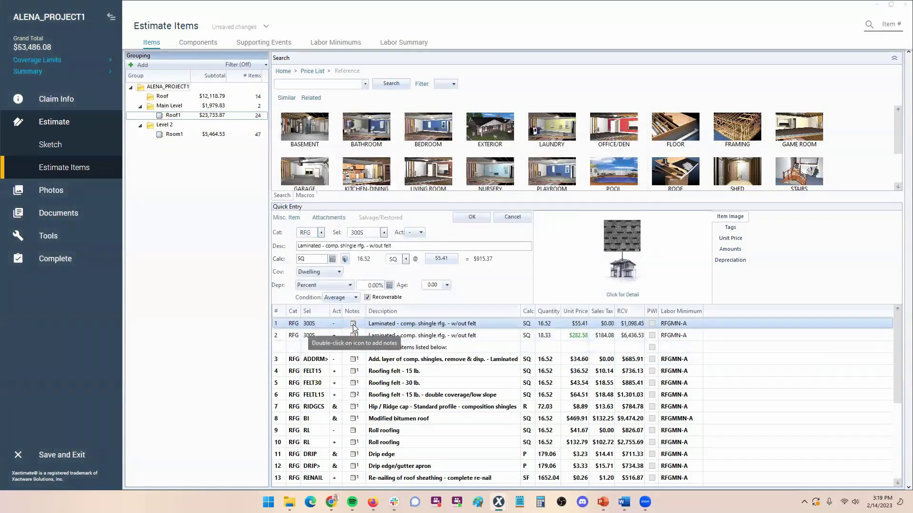
pyautogui.doubleClick(353, 325)
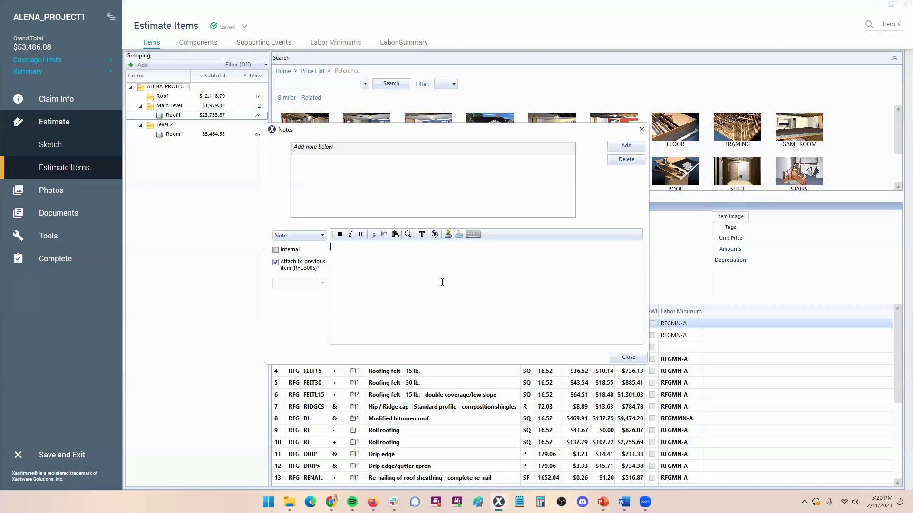
pyautogui.click(638, 131)
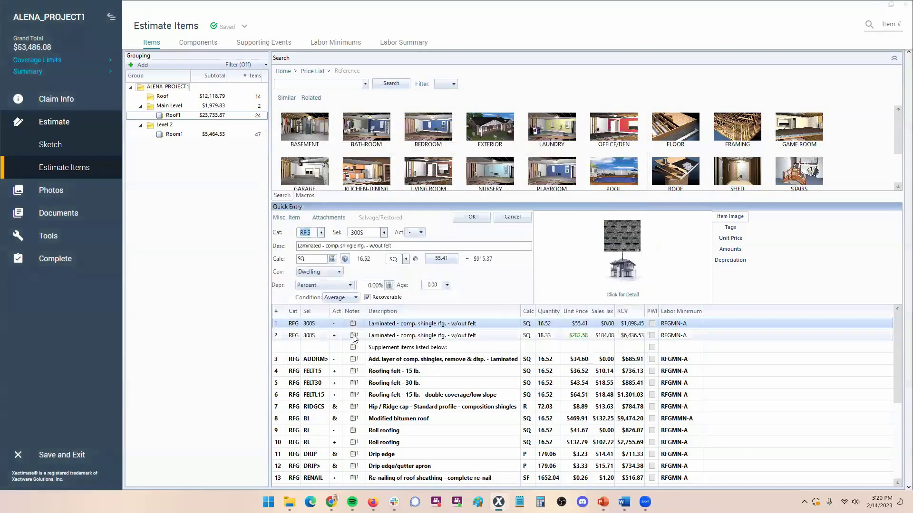
# After glancing at the second shingle item's waste note, rewrite the 'Supplement items listed below:' note line as 'CEILING:'.
pyautogui.click(353, 336)
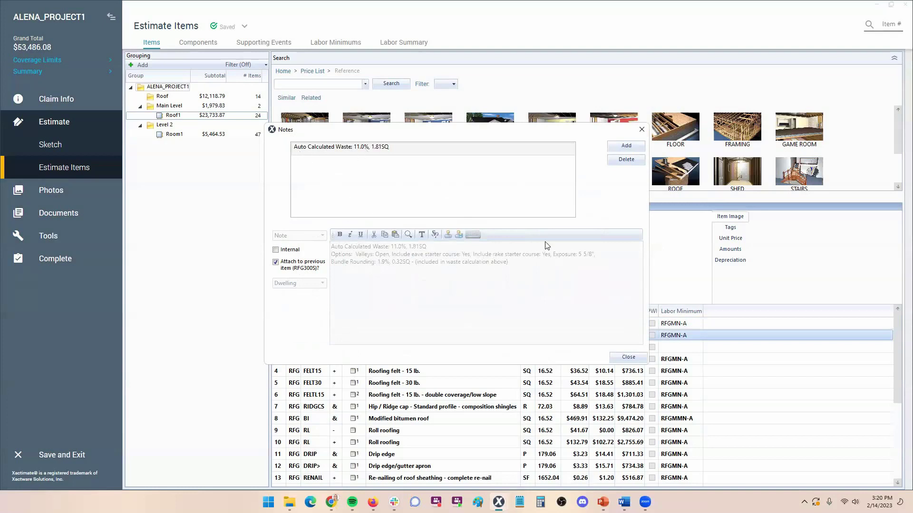
pyautogui.click(626, 358)
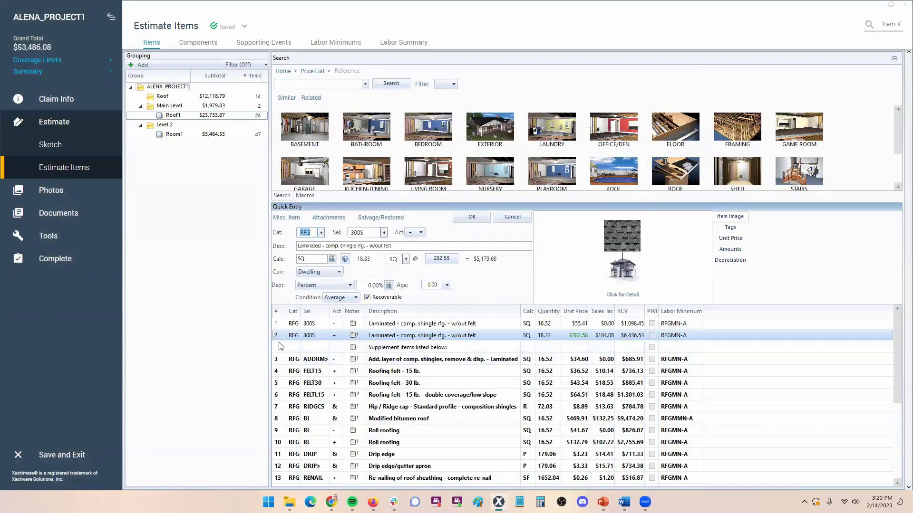
pyautogui.click(285, 352)
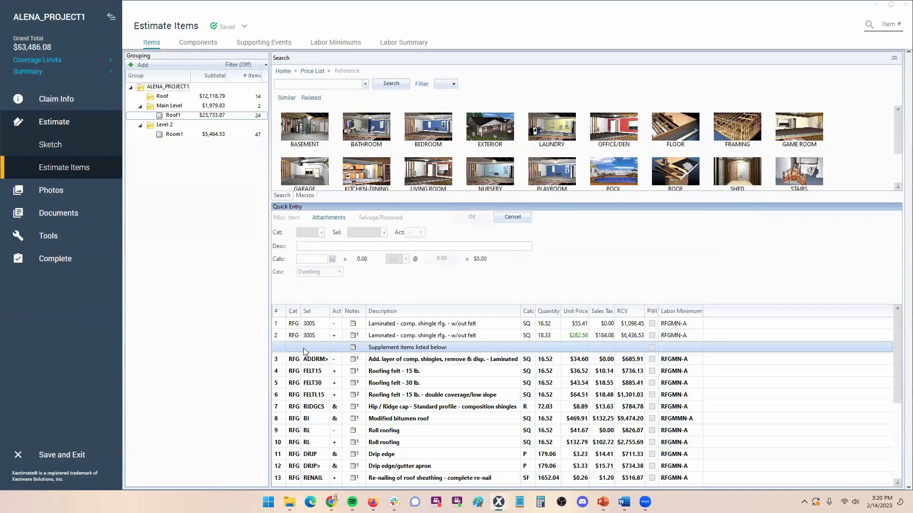
pyautogui.click(353, 348)
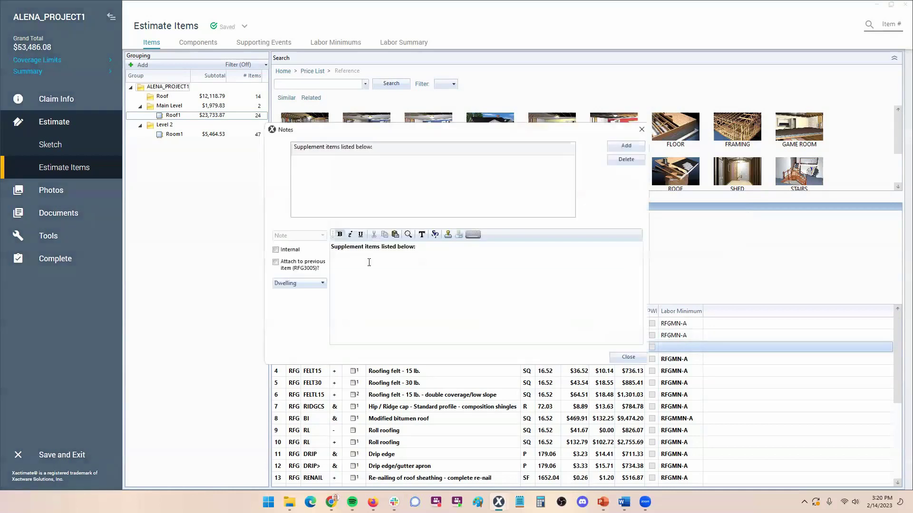
pyautogui.doubleClick(379, 248)
pyautogui.hotkey('ctrl', 'a')
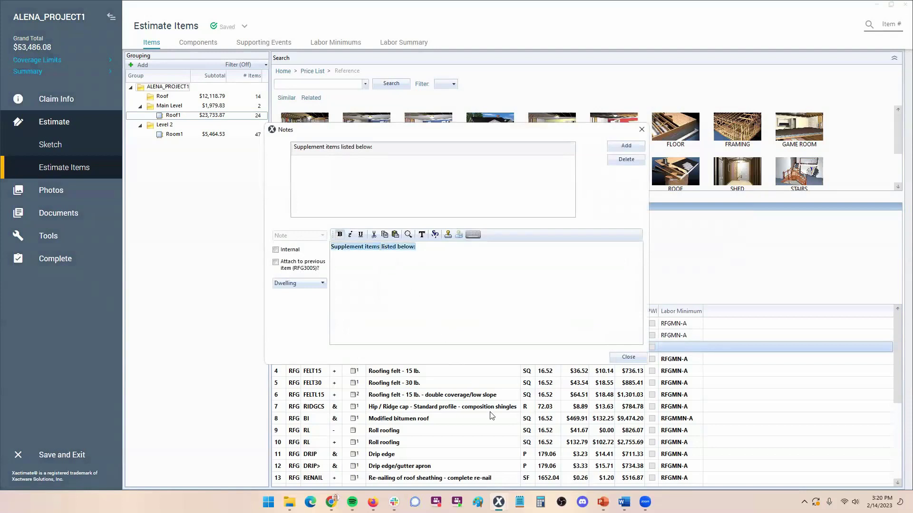
pyautogui.write('C')
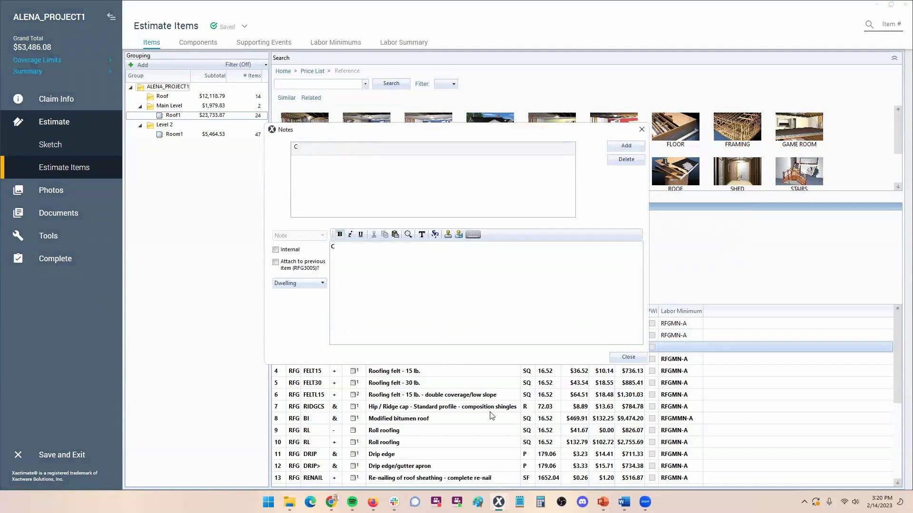
pyautogui.write('EILING:')
pyautogui.click(628, 357)
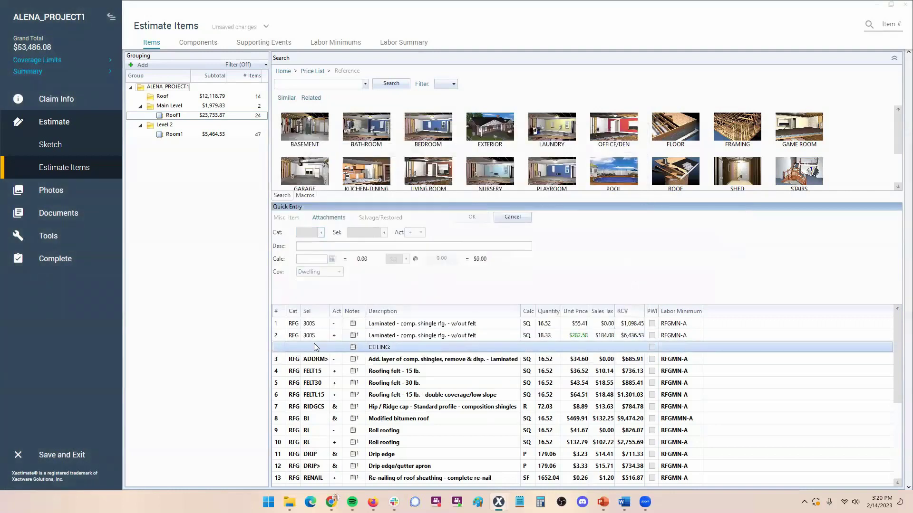
pyautogui.scroll(-4, 292, 352)
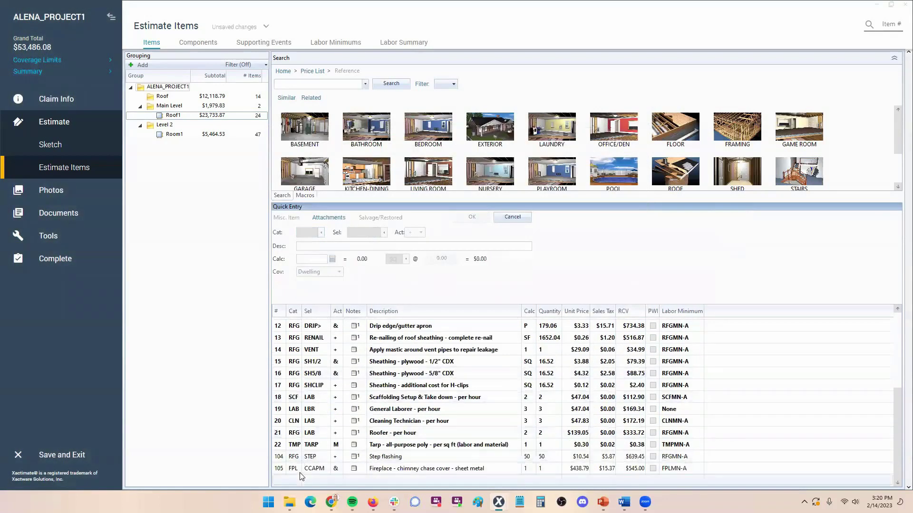
# Add a new 'FLOOR:' note line after row 105, formatted bold and underlined.
pyautogui.click(301, 477)
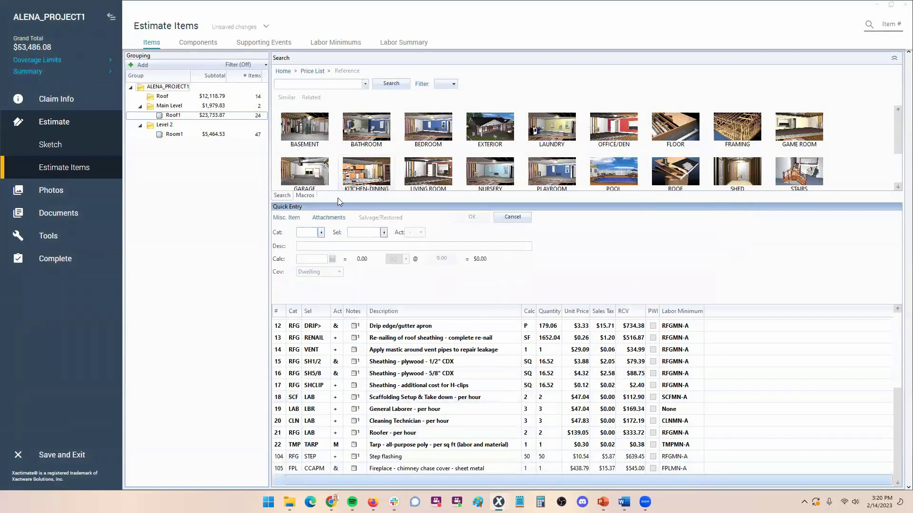
pyautogui.click(328, 218)
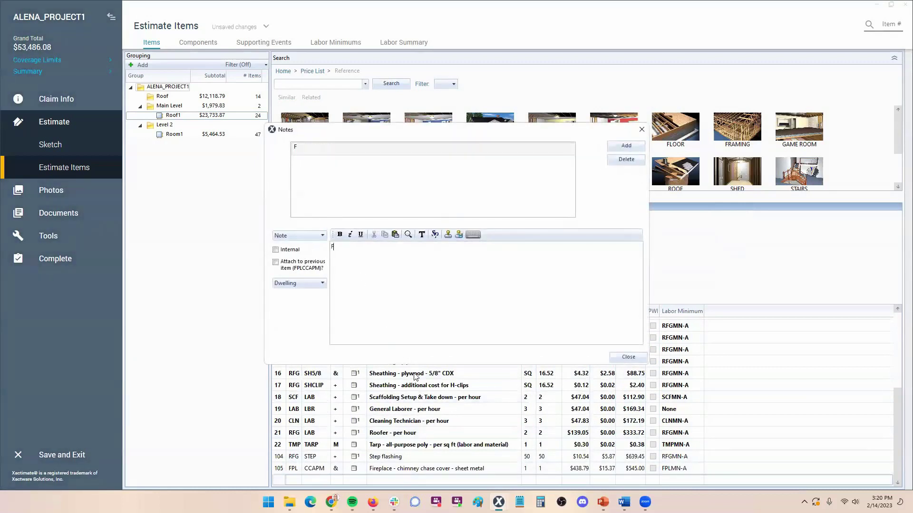
pyautogui.write('FLOOR:')
pyautogui.moveTo(331, 247); pyautogui.dragTo(352, 247)
pyautogui.click(340, 235)
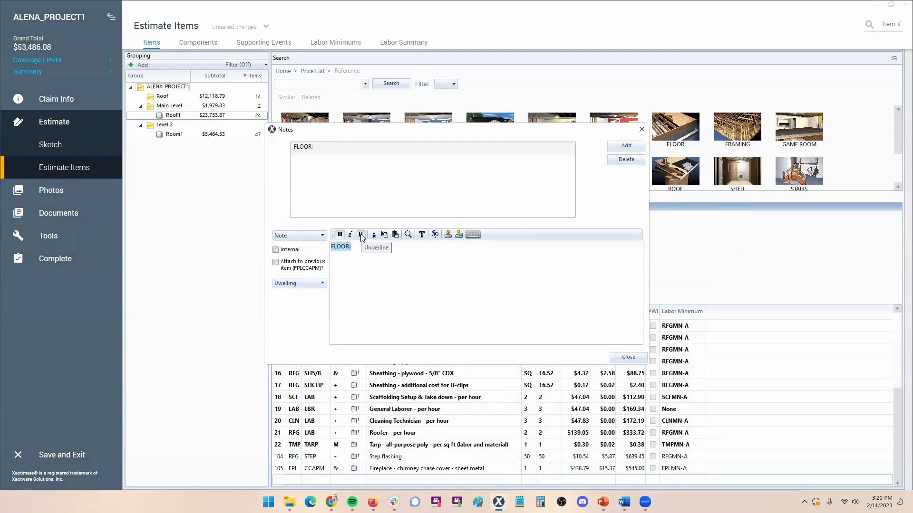
pyautogui.click(361, 234)
pyautogui.click(625, 357)
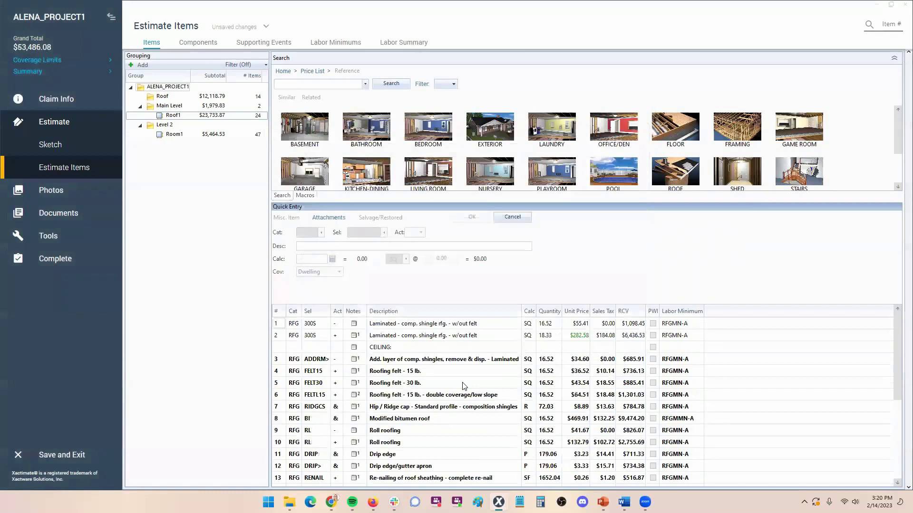
pyautogui.scroll(-4, 464, 386)
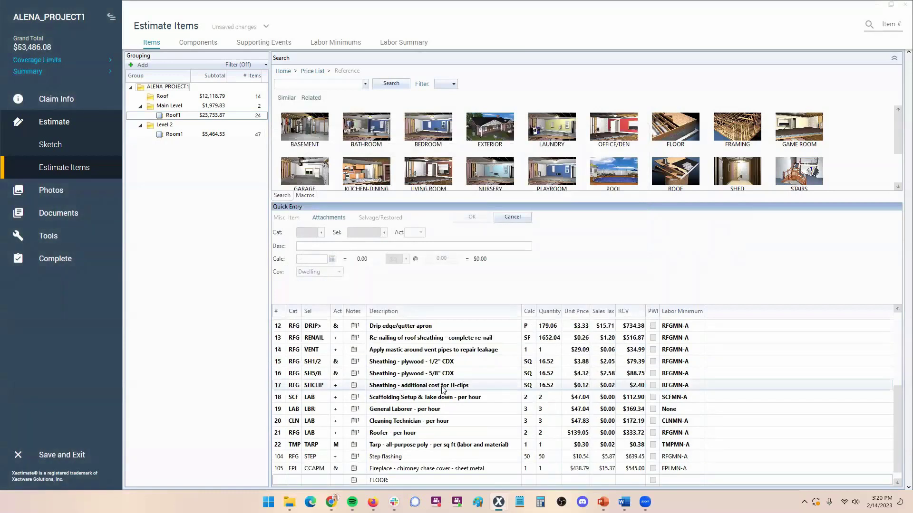
pyautogui.scroll(4, 443, 390)
pyautogui.scroll(-3, 442, 389)
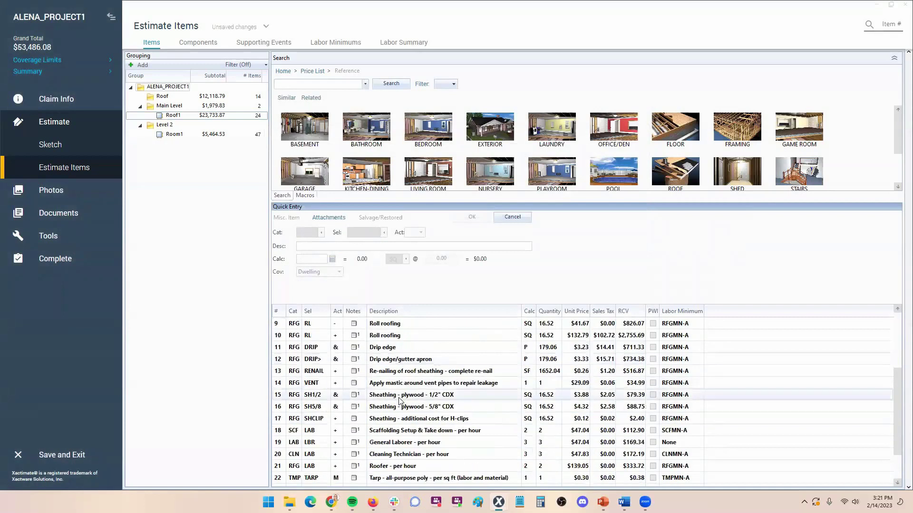
pyautogui.moveTo(353, 362)
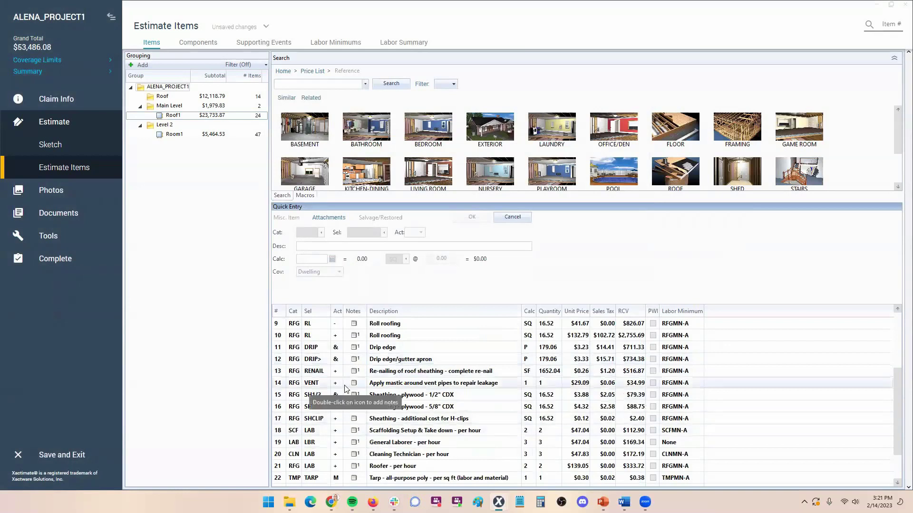
# Save the spaced-decking note on the 1/2" CDX sheathing item as note template SHEATHING.
pyautogui.click(355, 396)
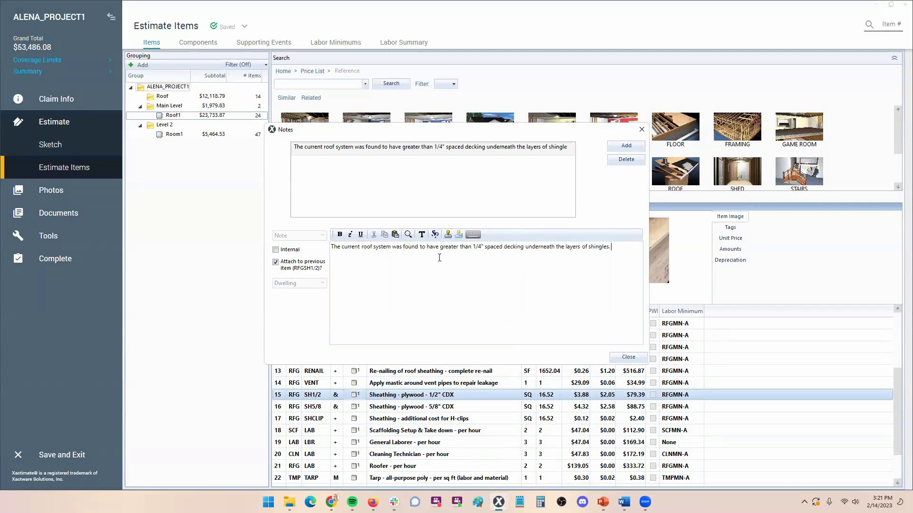
pyautogui.hotkey('ctrl', 'a')
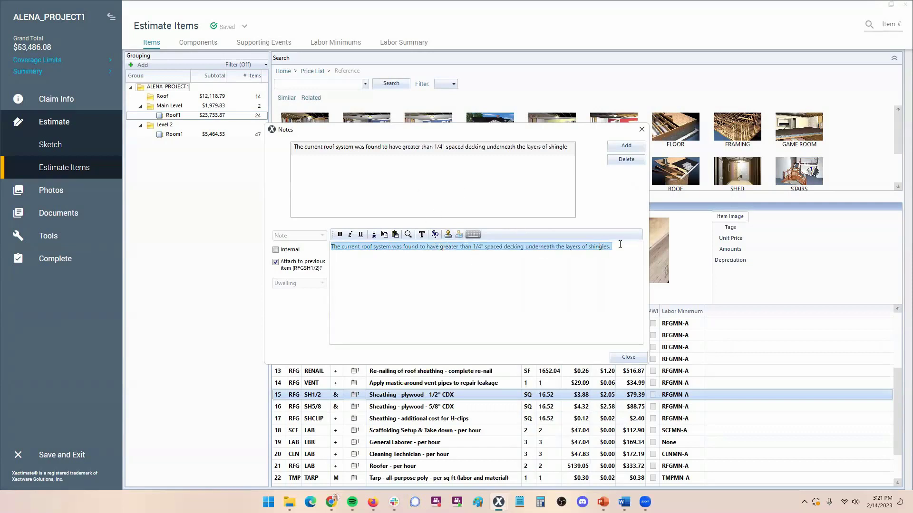
pyautogui.click(608, 269)
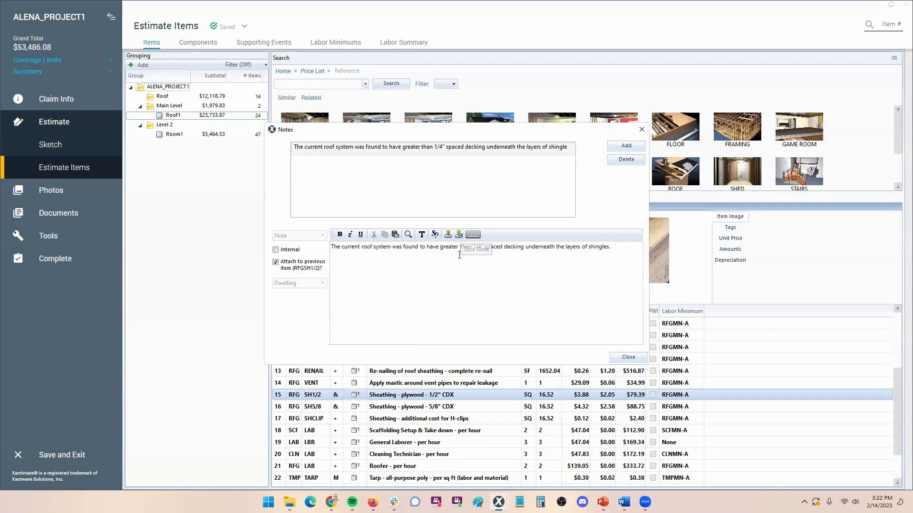
pyautogui.click(459, 235)
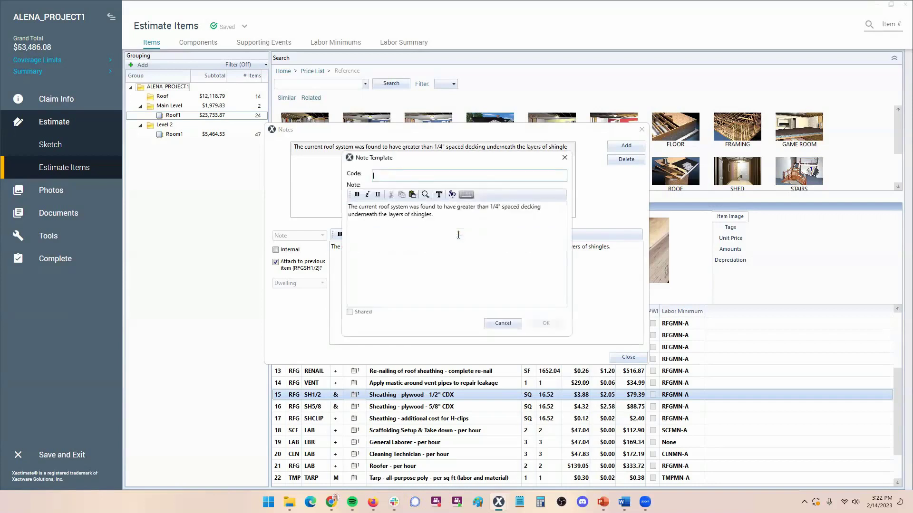
pyautogui.write('SHEATHING')
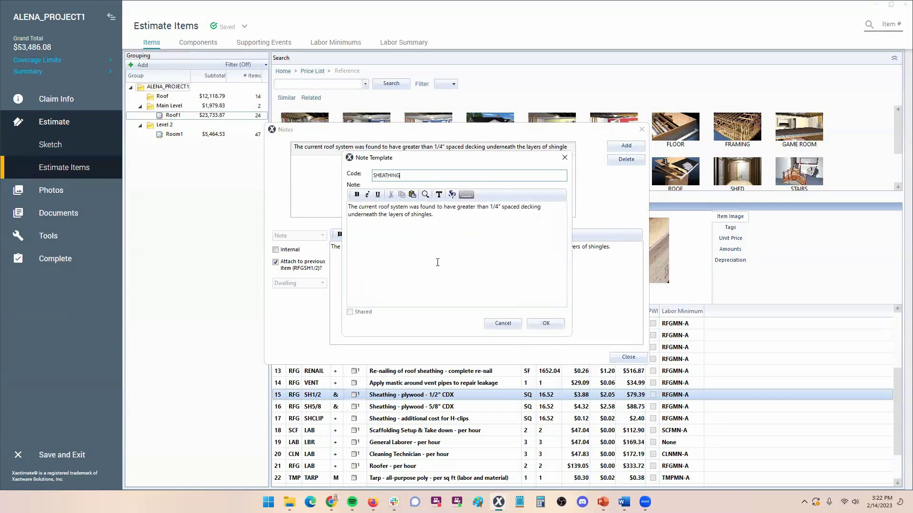
pyautogui.click(547, 322)
pyautogui.hotkey('ctrl', 'a')
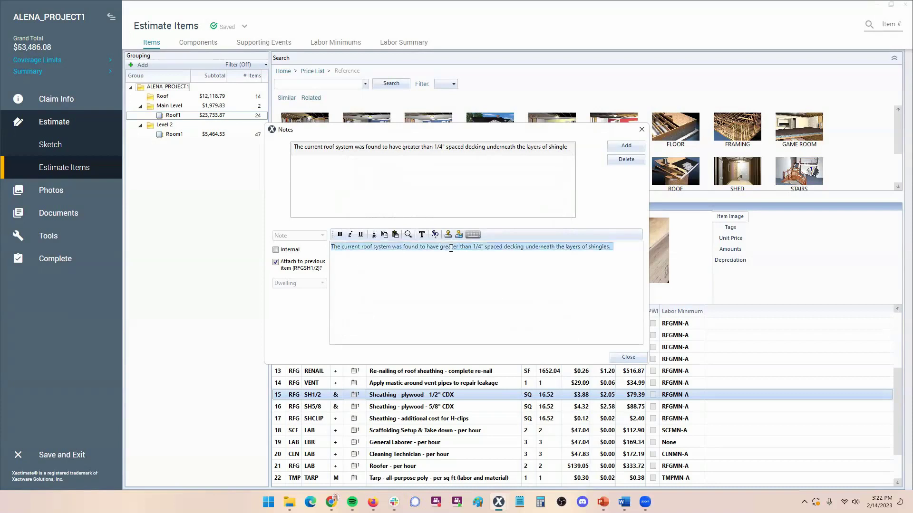
# Clear the existing note text on the 5/8" CDX sheathing item (row 16).
pyautogui.click(628, 358)
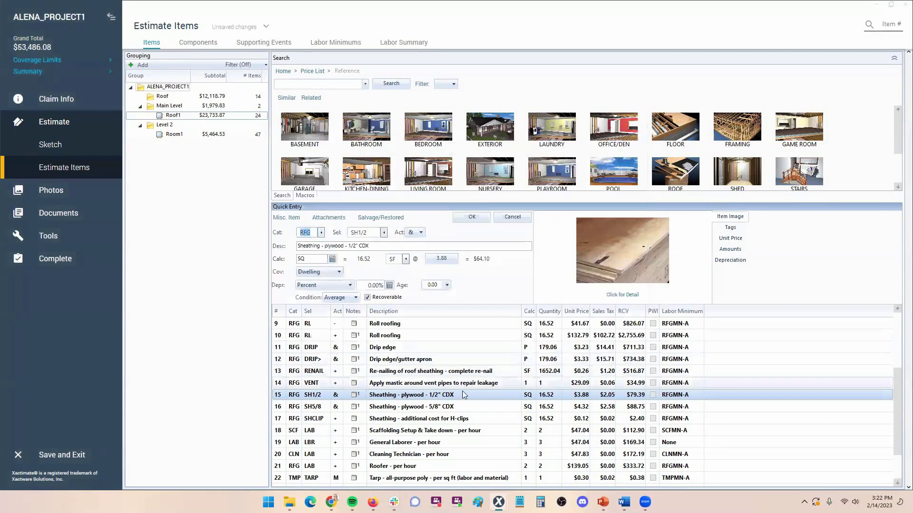
pyautogui.click(354, 408)
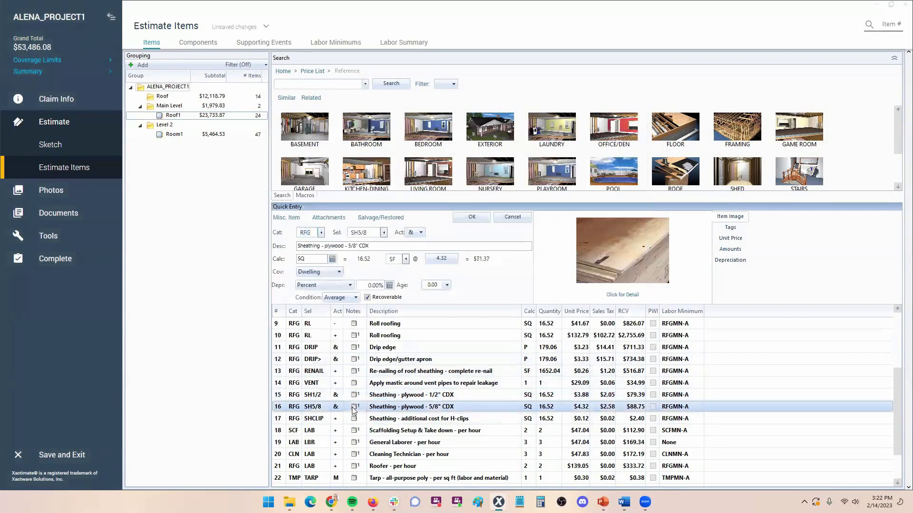
pyautogui.click(354, 409)
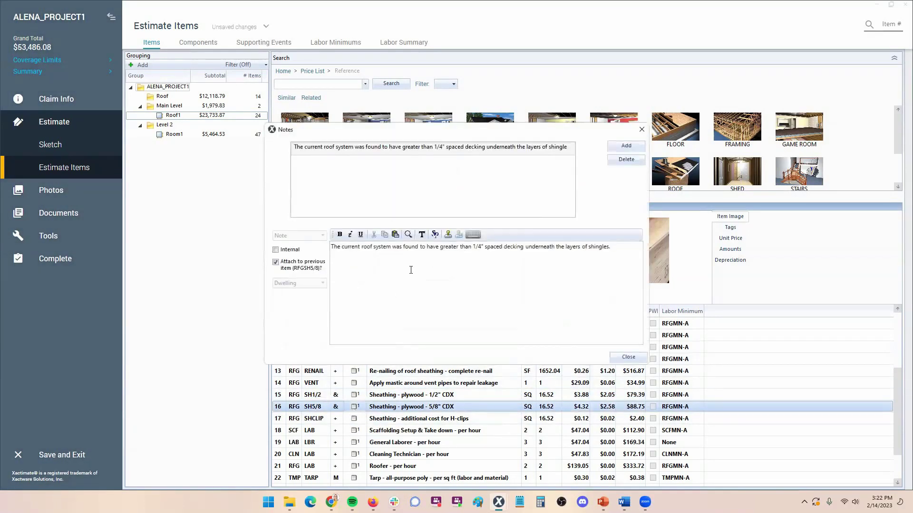
pyautogui.hotkey('ctrl', 'a')
pyautogui.press('Delete')
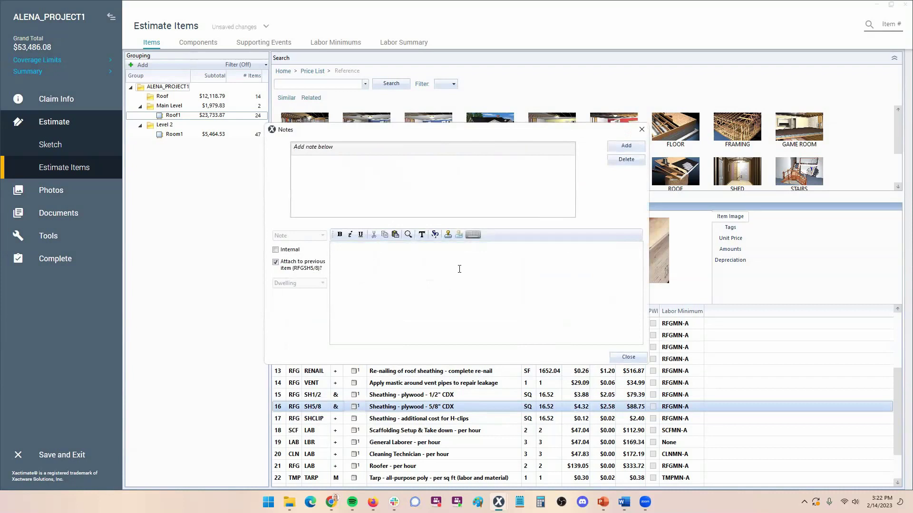
# Search the saved note templates for 'sheath' and insert the SHEATHING template into the note.
pyautogui.click(448, 238)
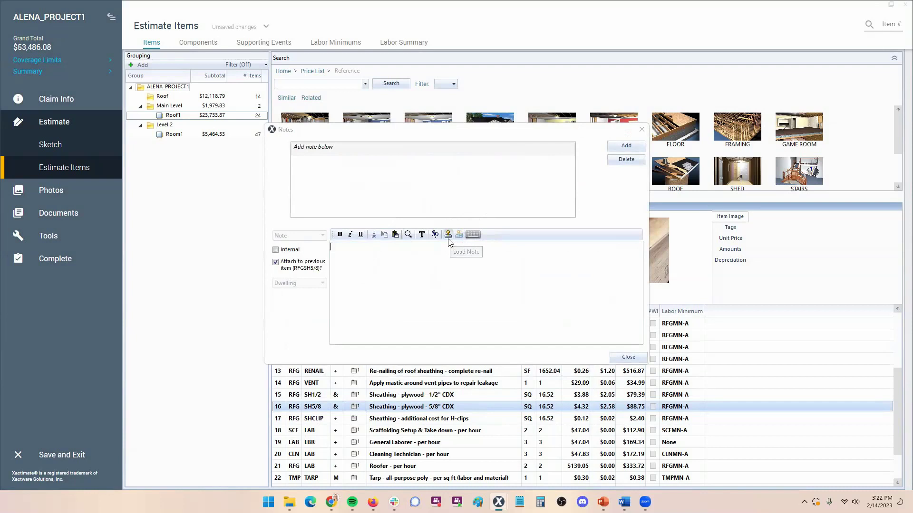
pyautogui.scroll(-10, 429, 289)
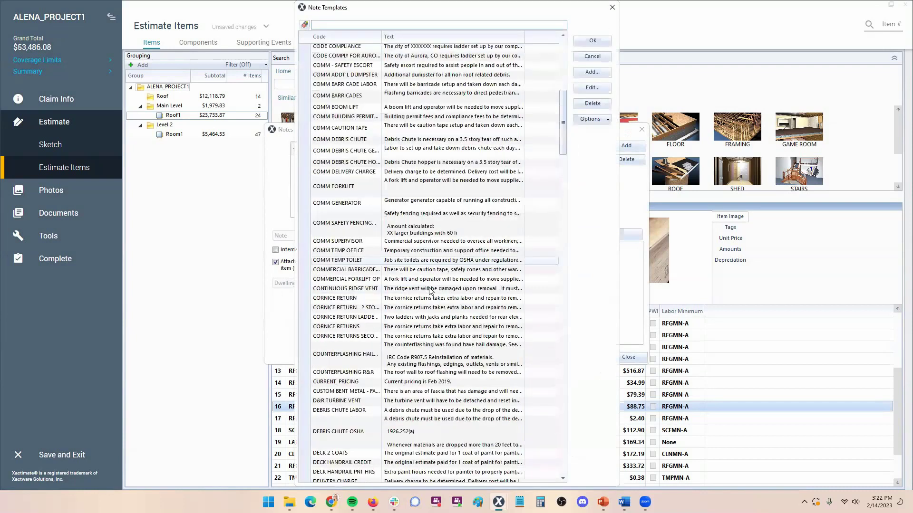
pyautogui.scroll(-10, 454, 275)
pyautogui.scroll(8, 563, 142)
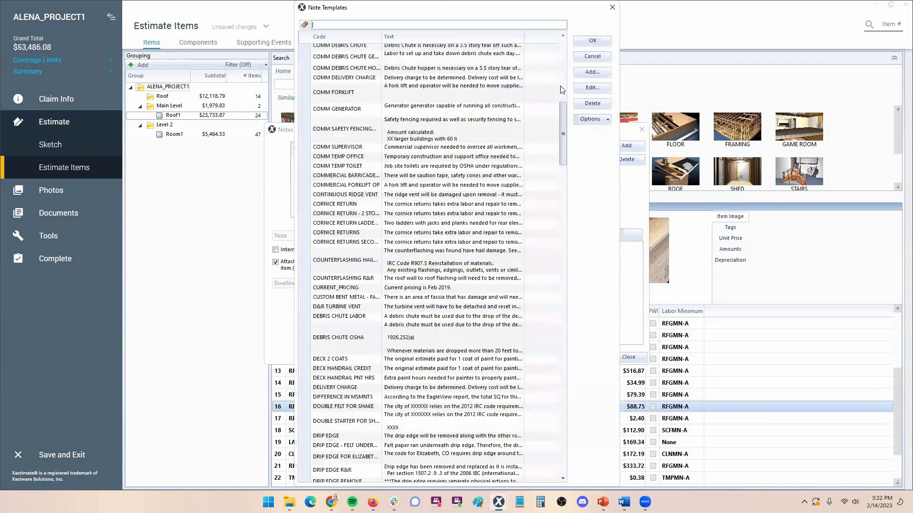
pyautogui.click(563, 56)
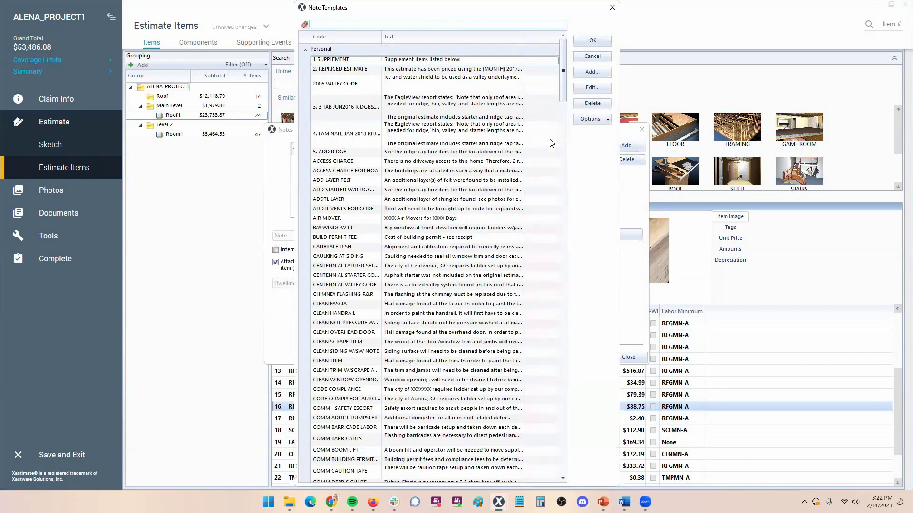
pyautogui.click(307, 29)
pyautogui.click(311, 28)
pyautogui.click(311, 28)
pyautogui.write('eath')
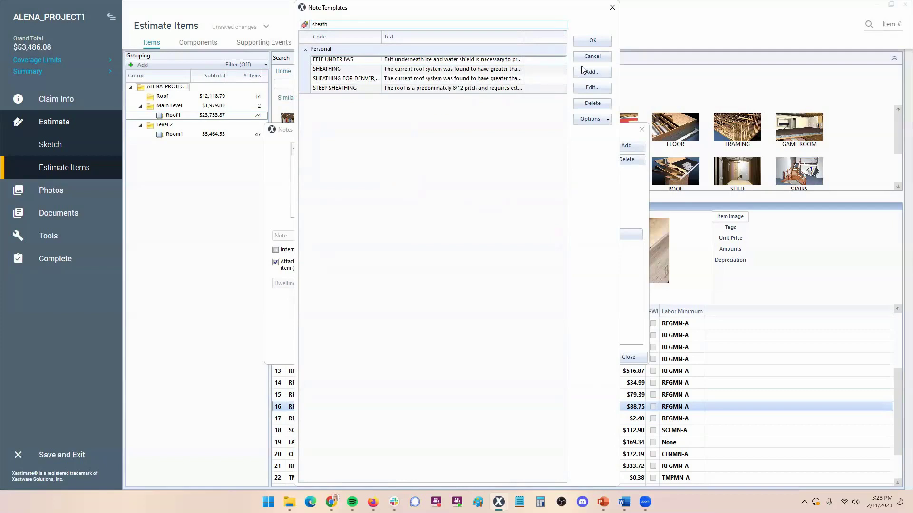
pyautogui.doubleClick(362, 24)
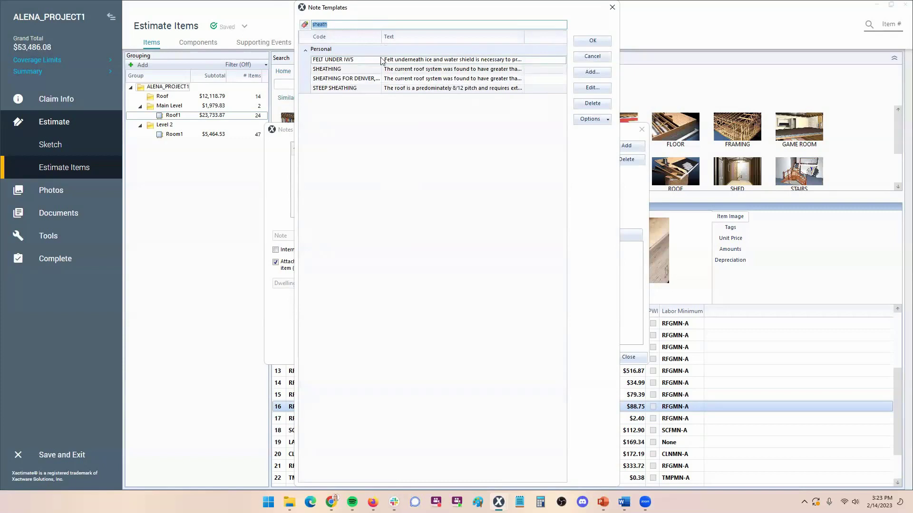
pyautogui.doubleClick(499, 69)
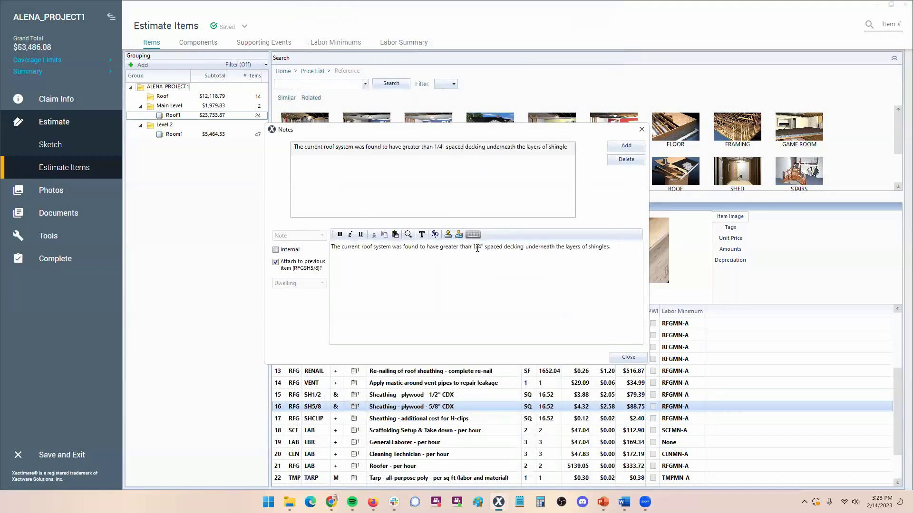
# On the RFG300S shingle removal item, start a note reading 'According to the hail report the loss date'.
pyautogui.click(628, 357)
pyautogui.click(353, 323)
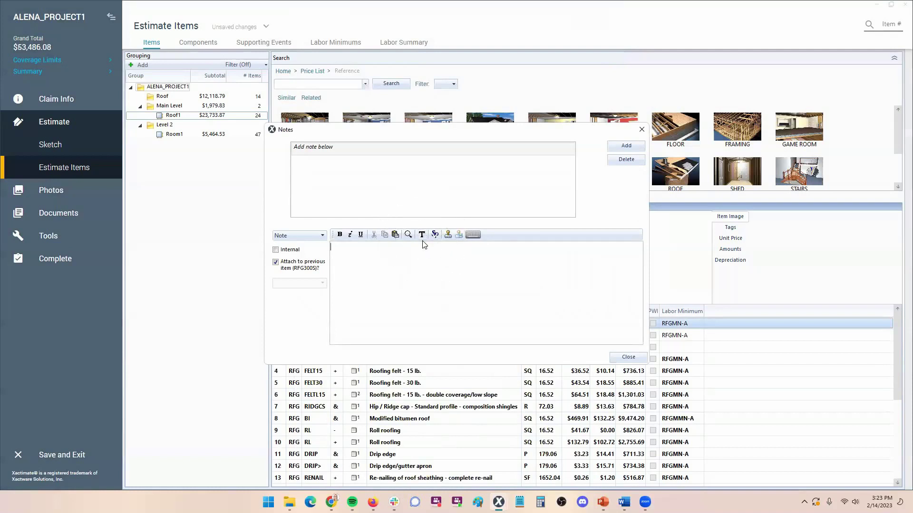
pyautogui.click(422, 241)
pyautogui.write('According to the hail re')
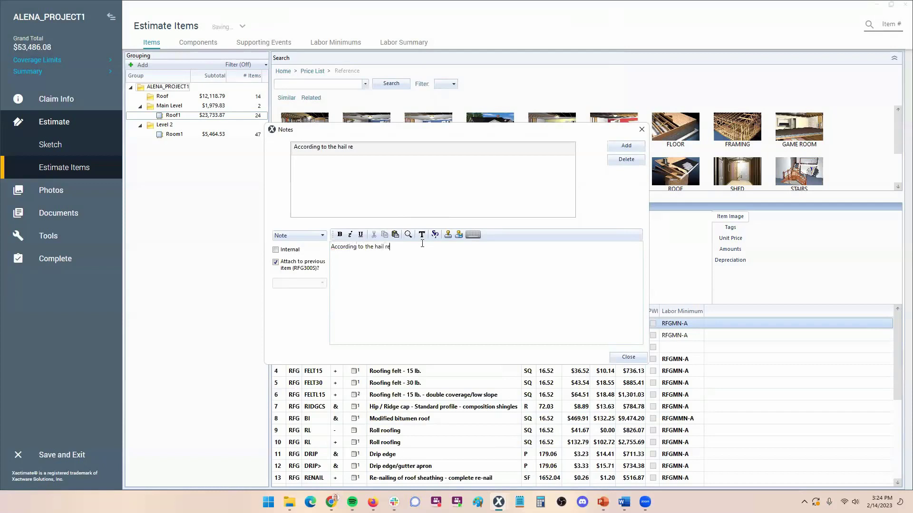
pyautogui.write('port the loss date of')
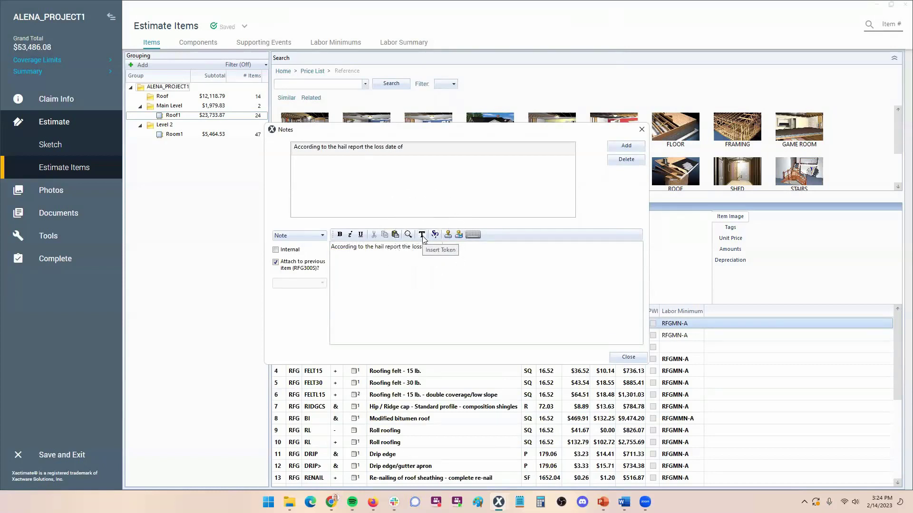
# Insert the DATE_LOSS token, continue with 'there was large hail in the', and close the note.
pyautogui.click(422, 236)
pyautogui.write('date')
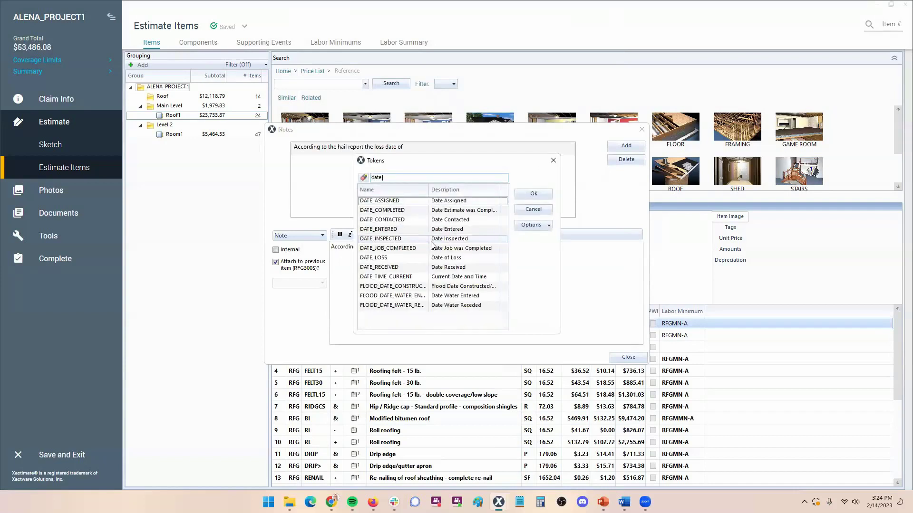
pyautogui.click(430, 257)
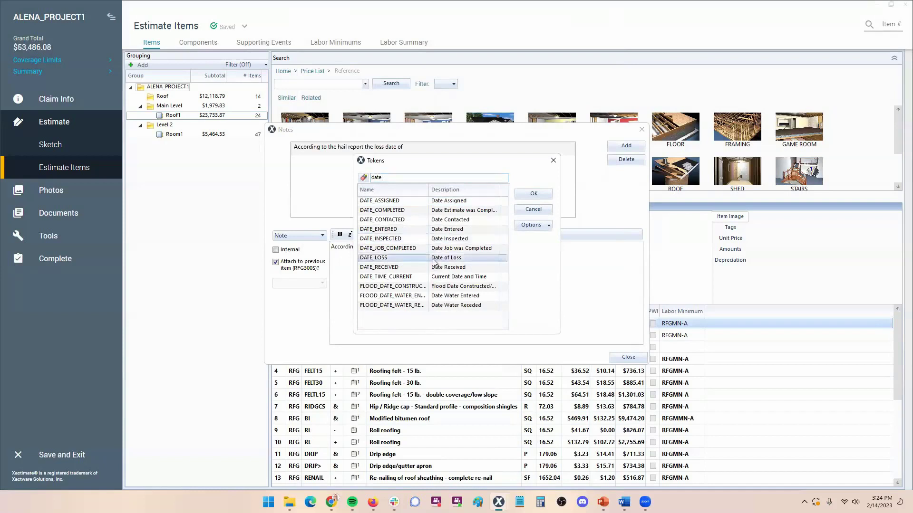
pyautogui.click(534, 193)
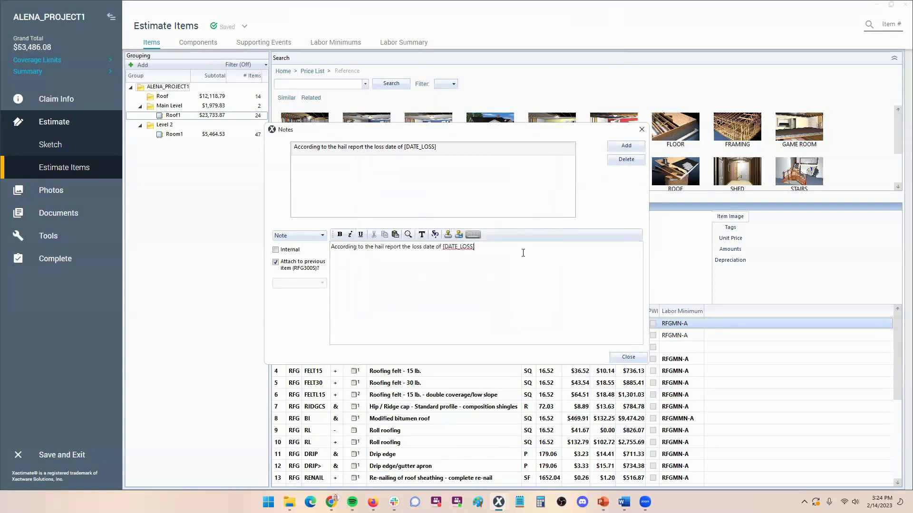
pyautogui.write('there was large hail in the a')
pyautogui.press('Escape')
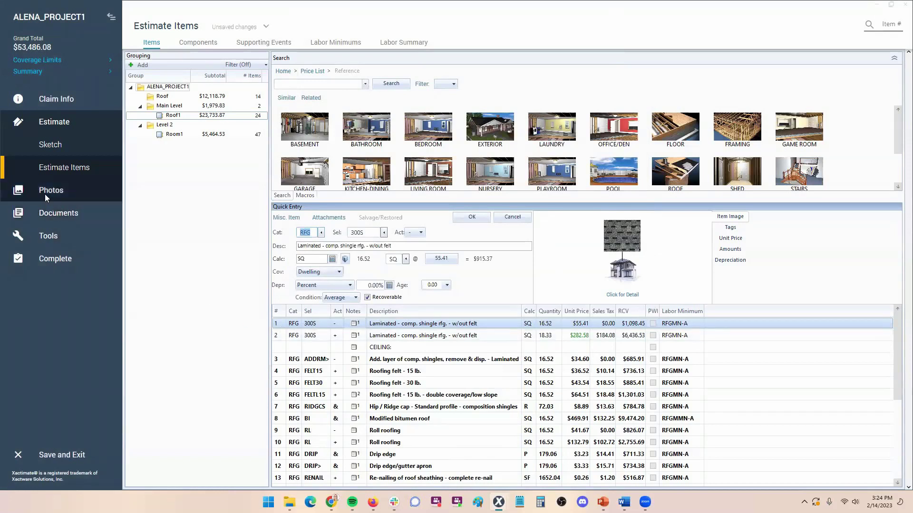
# Check the 8/3/2022 loss date in Claim Info, then preview a report with only Line Item Detail.
pyautogui.click(59, 100)
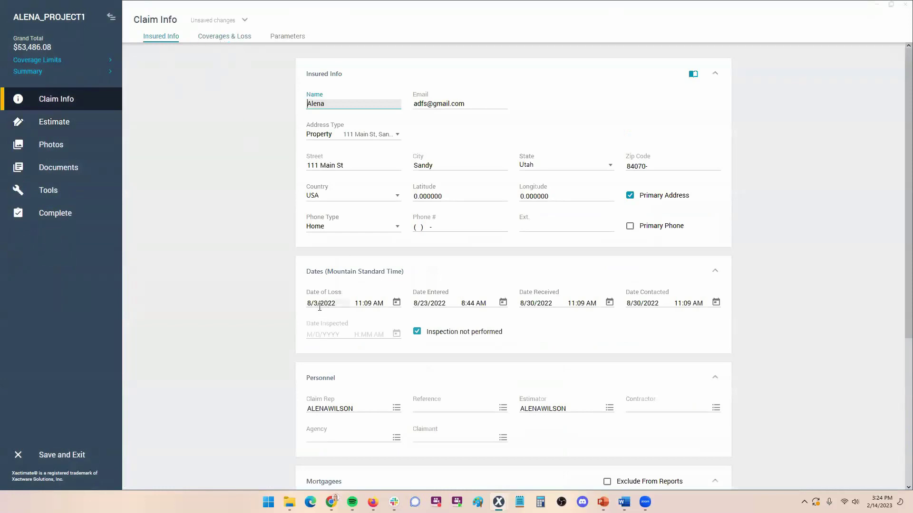
pyautogui.click(59, 169)
pyautogui.click(51, 190)
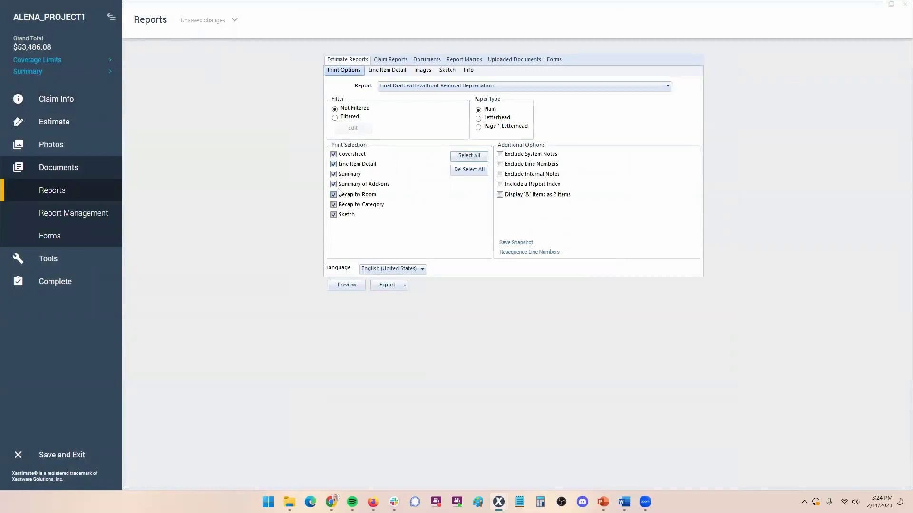
pyautogui.click(470, 169)
pyautogui.click(351, 287)
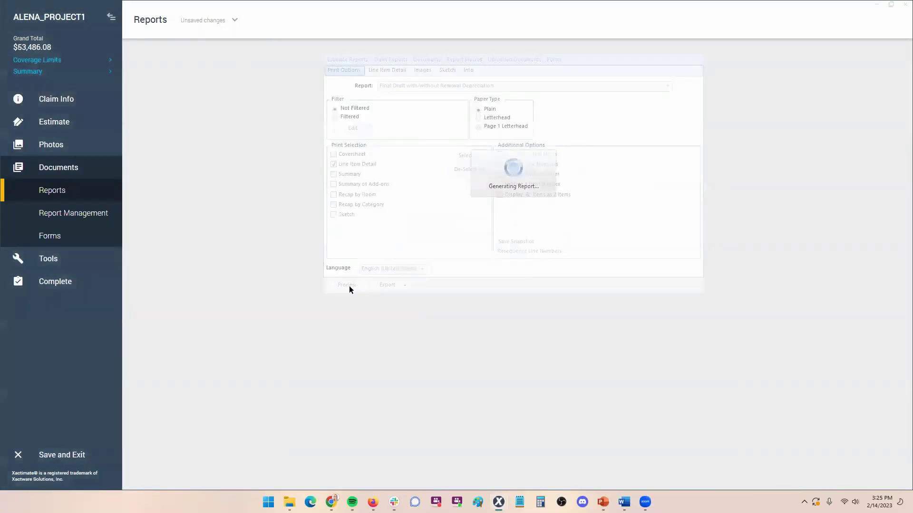
# Verify the PDF's hail note shows 8/3/2022, then close the preview and return to Claim Info.
pyautogui.scroll(-2, 376, 280)
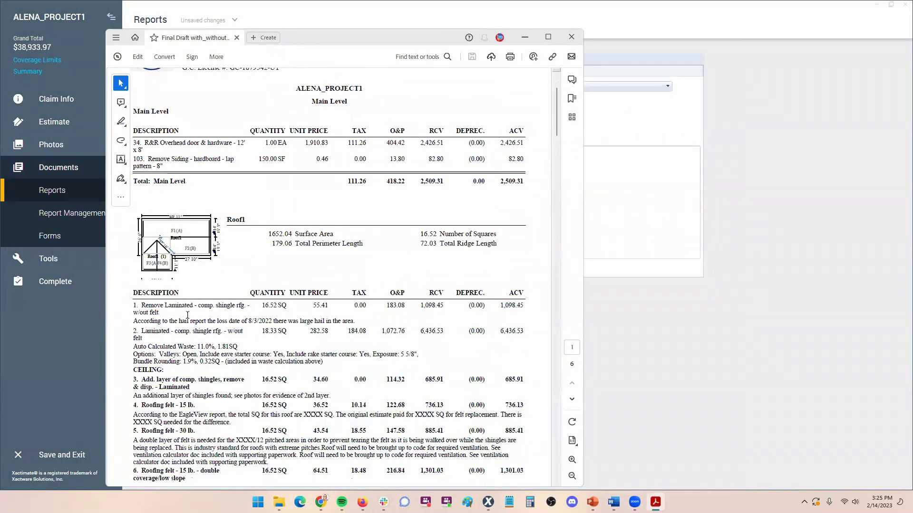
pyautogui.moveTo(135, 322); pyautogui.dragTo(376, 319)
pyautogui.click(295, 322)
pyautogui.tripleClick(227, 323)
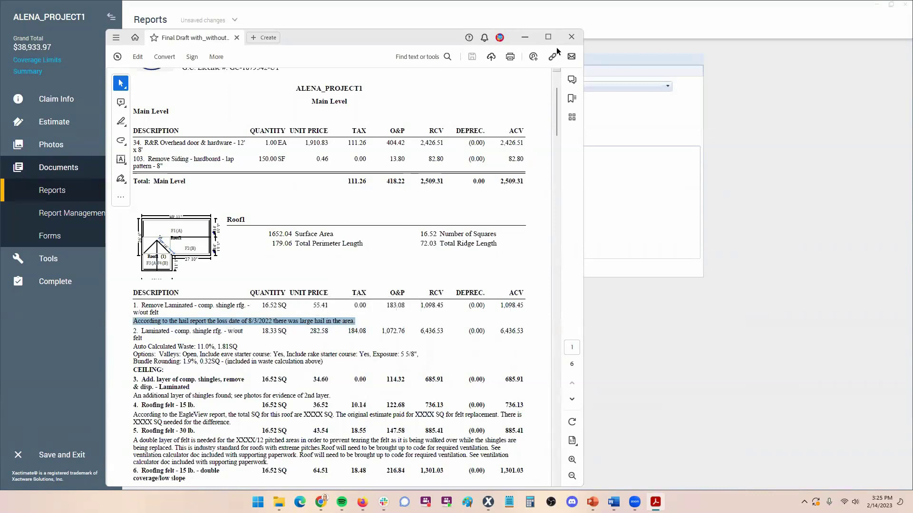
pyautogui.click(570, 37)
pyautogui.click(64, 101)
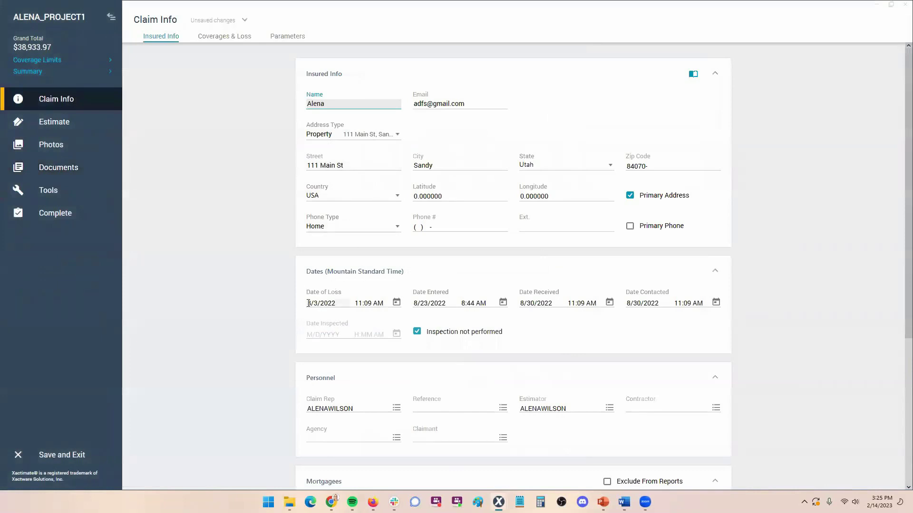
# Back in Estimate Items, browse the Insert Token list and cancel without inserting anything.
pyautogui.click(54, 122)
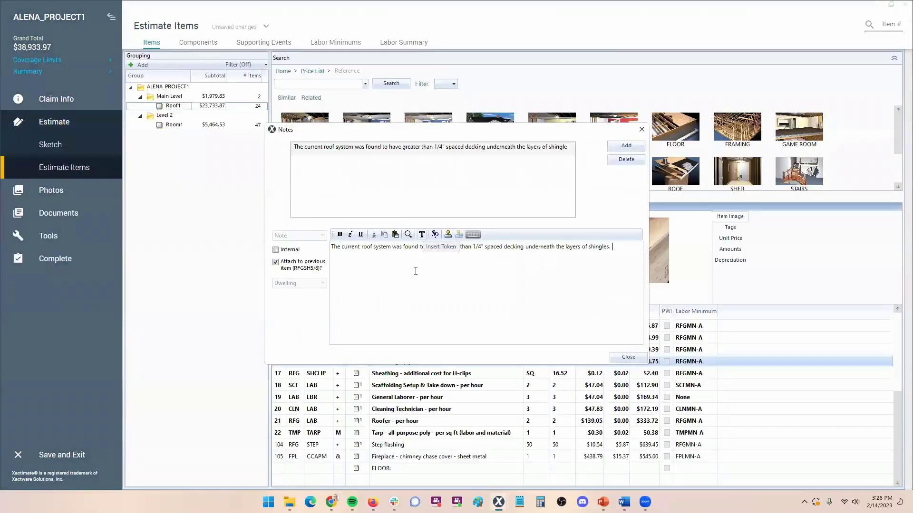
pyautogui.click(422, 234)
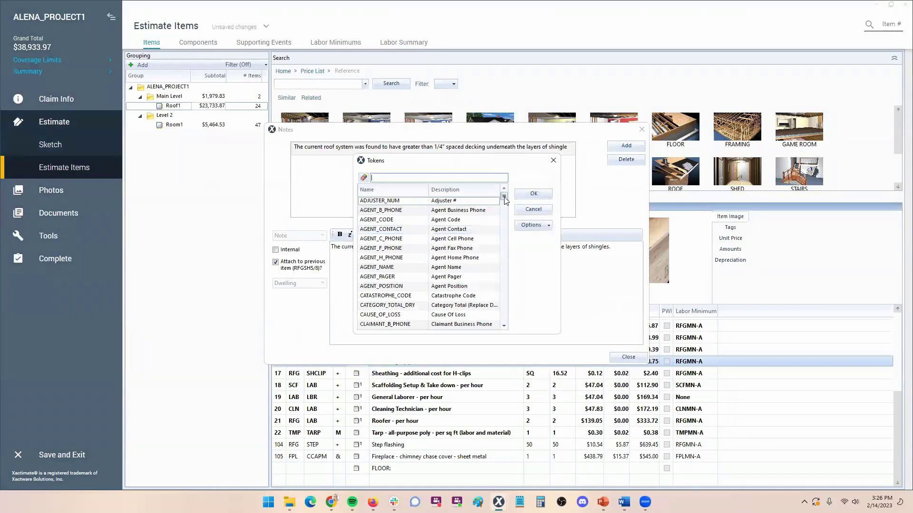
pyautogui.moveTo(505, 196); pyautogui.dragTo(504, 236)
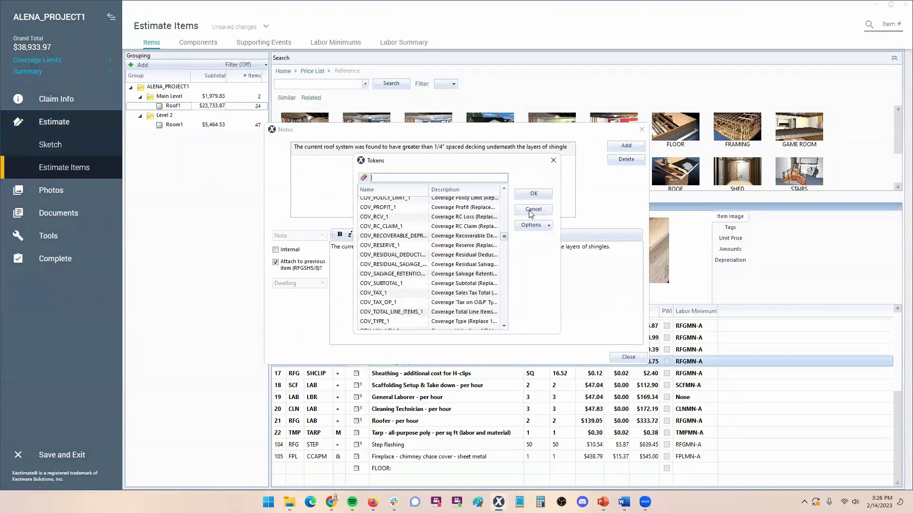
pyautogui.click(532, 210)
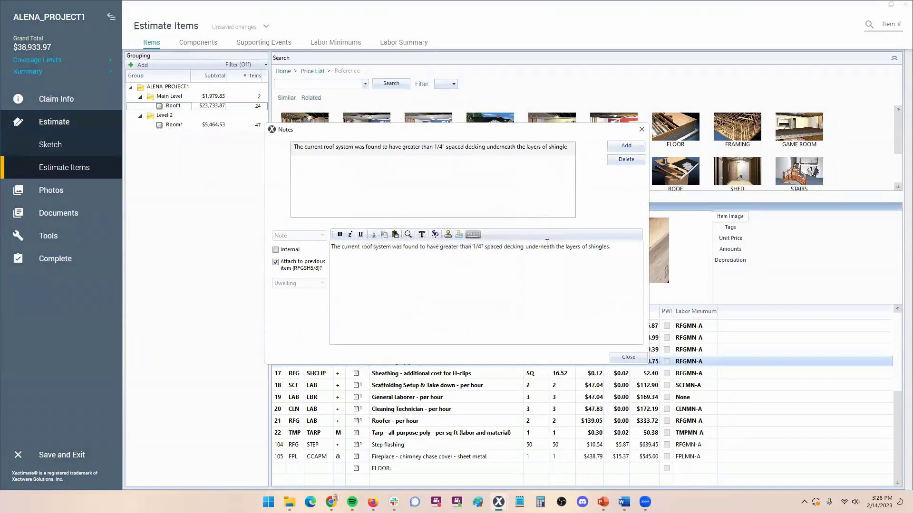